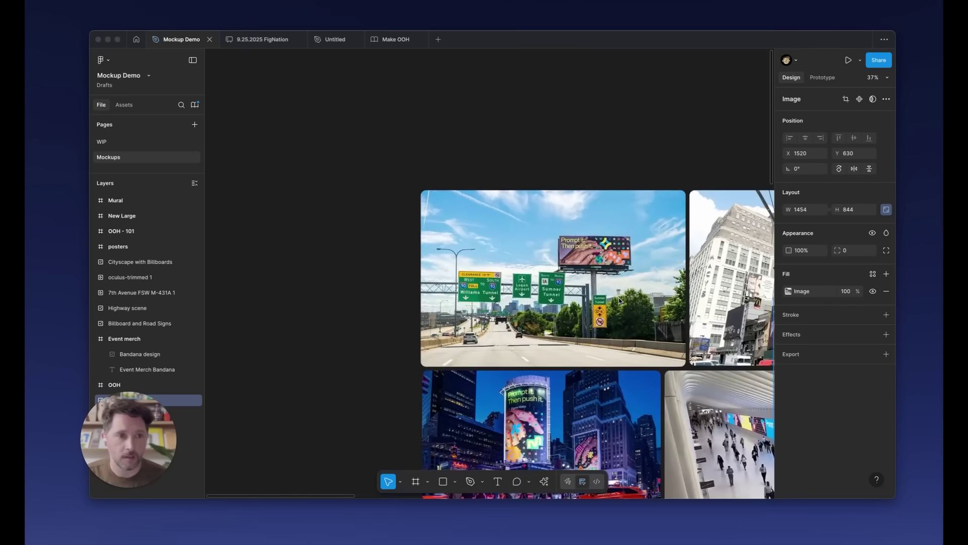
# Step: Copy the 1722×685 OOH 'Make with Figma' poster frame to the clipboard as a PNG
pyautogui.hscroll(5, 619, 301)
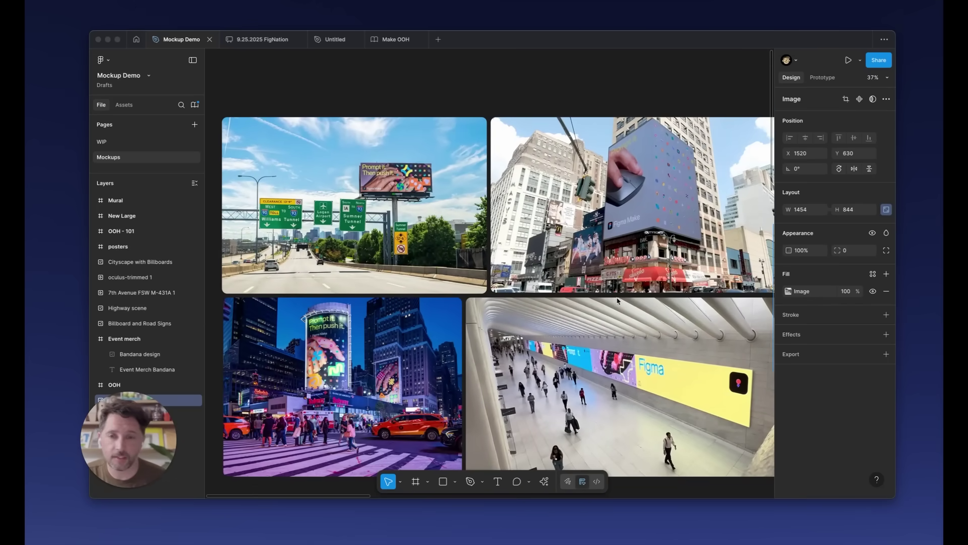
pyautogui.scroll(-3, 617, 301)
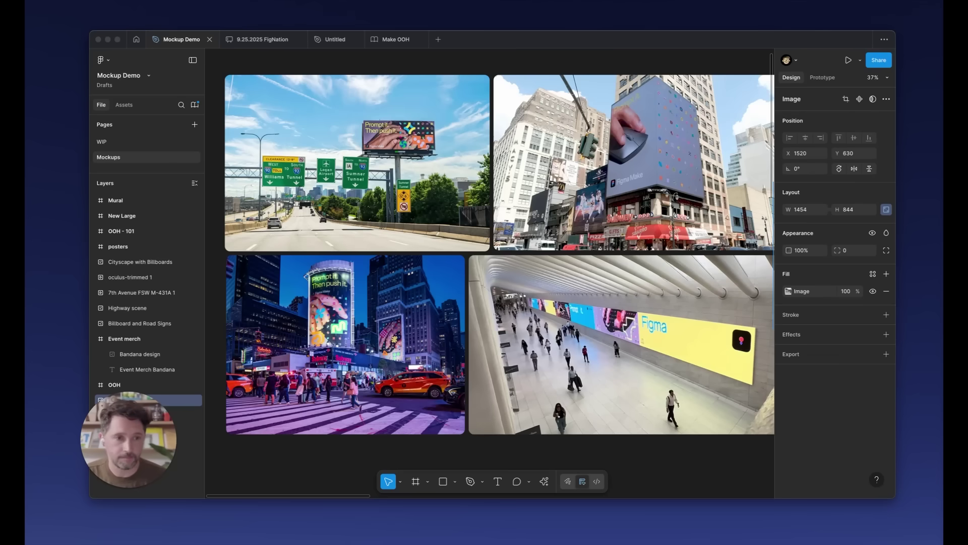
pyautogui.scroll(-5, 560, 308)
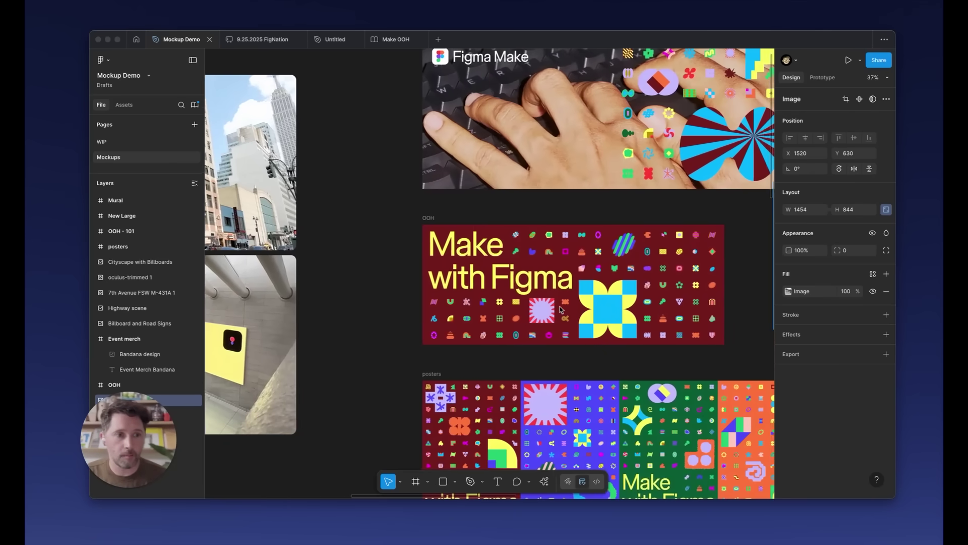
pyautogui.scroll(-3, 561, 308)
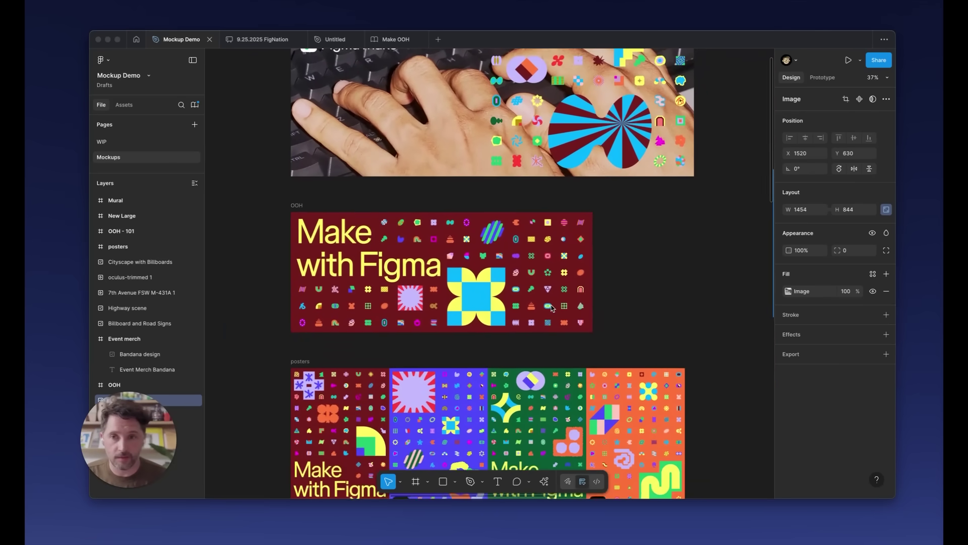
pyautogui.scroll(-7, 551, 307)
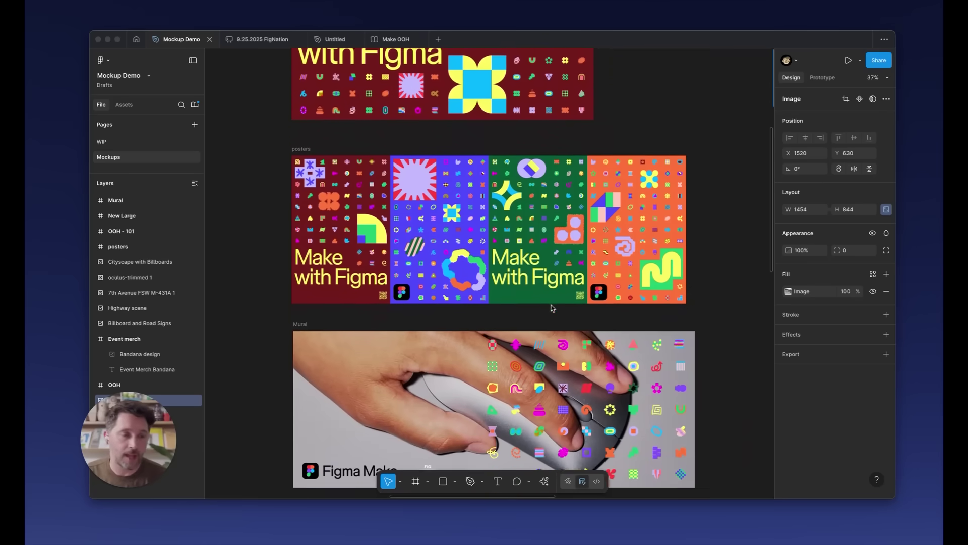
pyautogui.scroll(5, 551, 307)
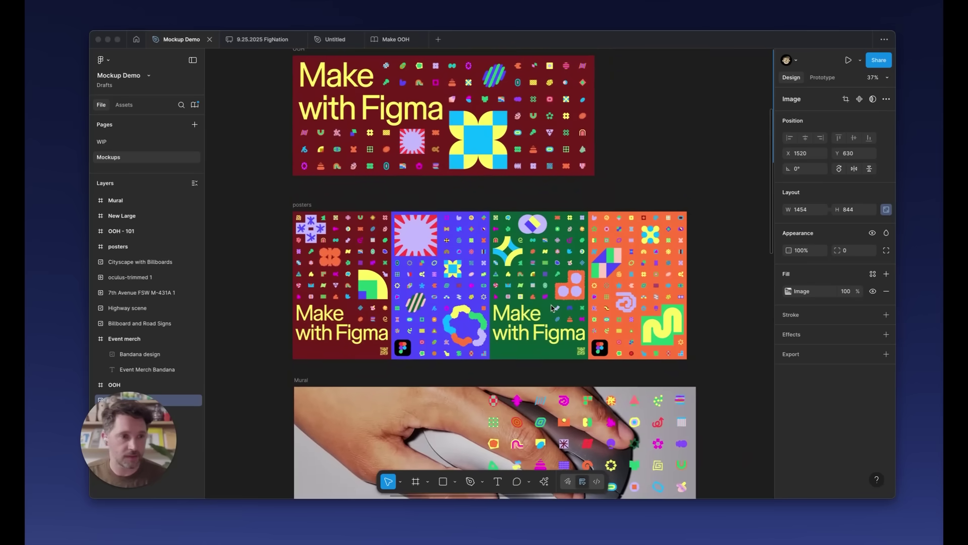
pyautogui.scroll(2, 551, 307)
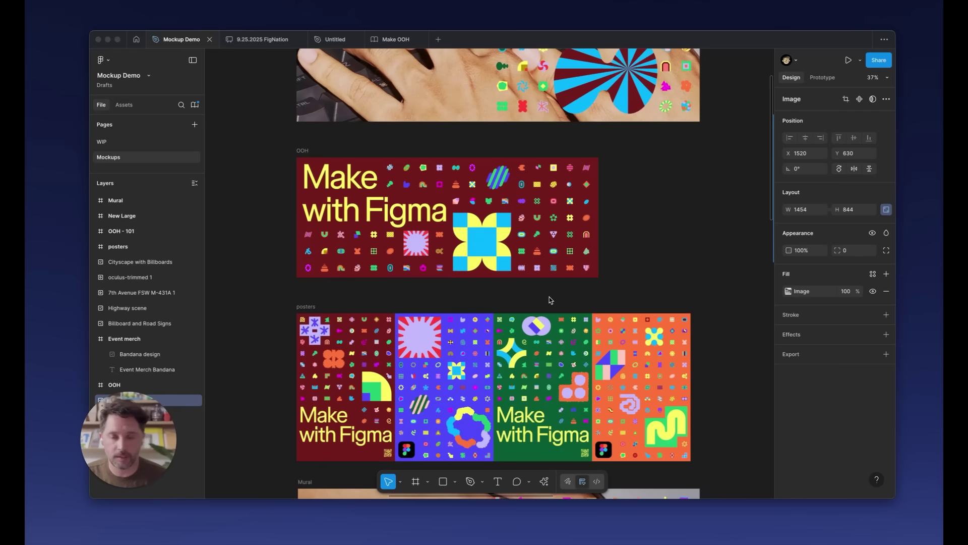
pyautogui.hscroll(10, 549, 300)
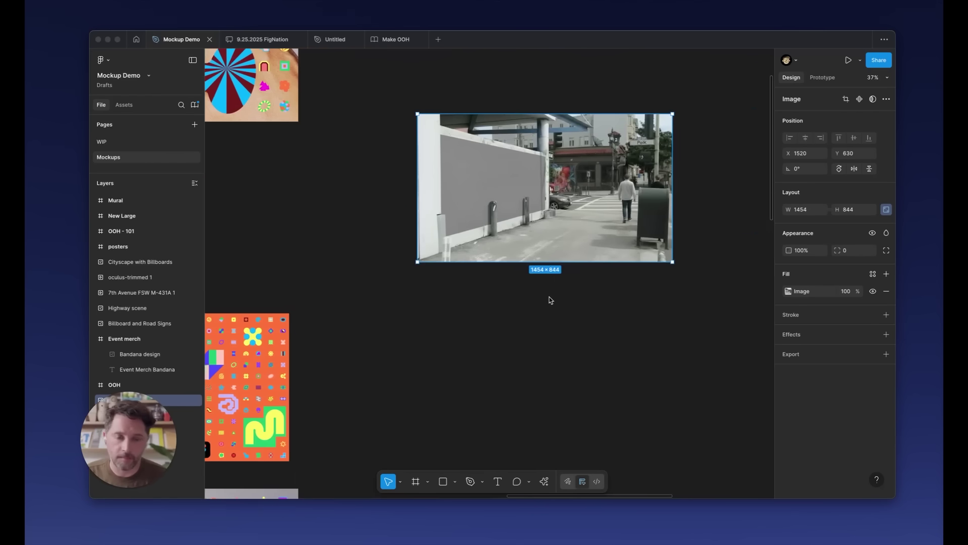
pyautogui.scroll(3, 550, 300)
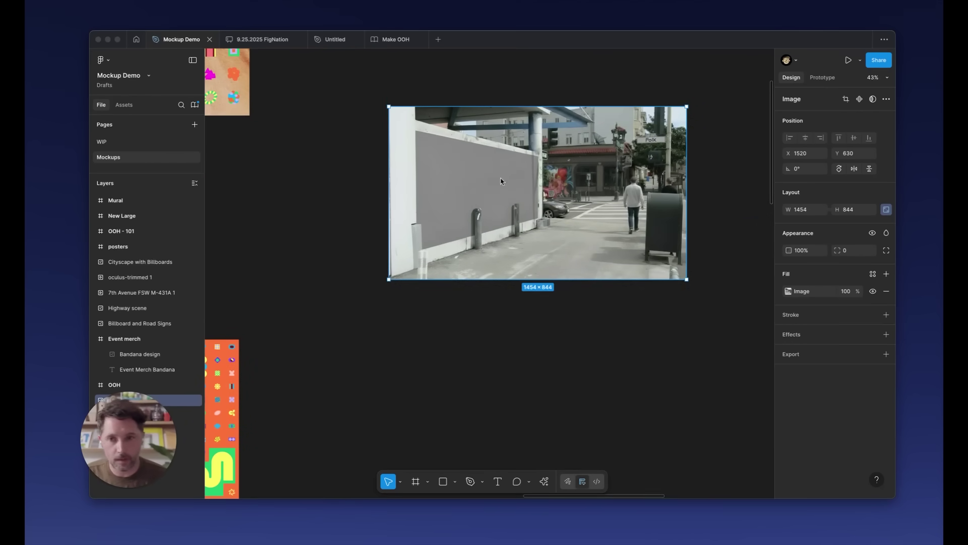
pyautogui.hscroll(-10, 531, 293)
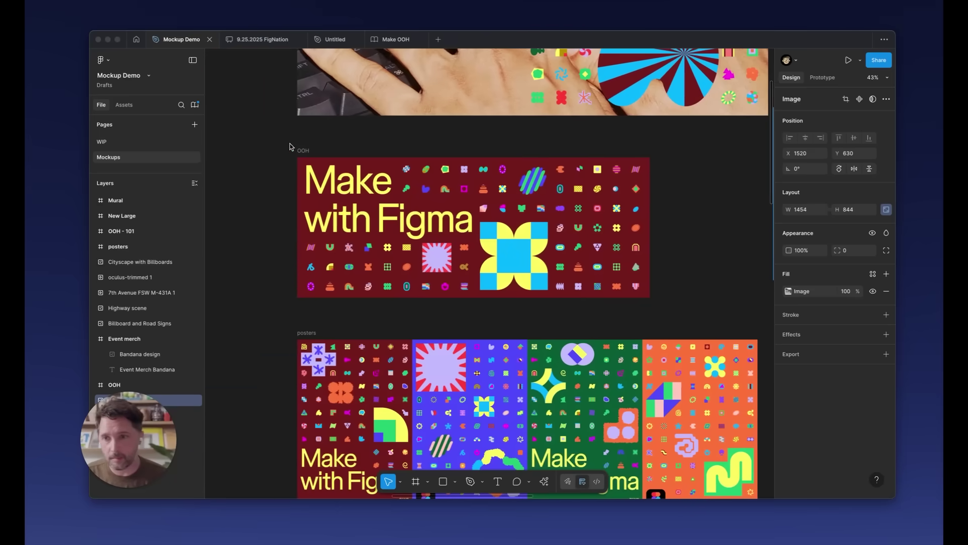
pyautogui.click(303, 150)
pyautogui.rightClick(306, 153)
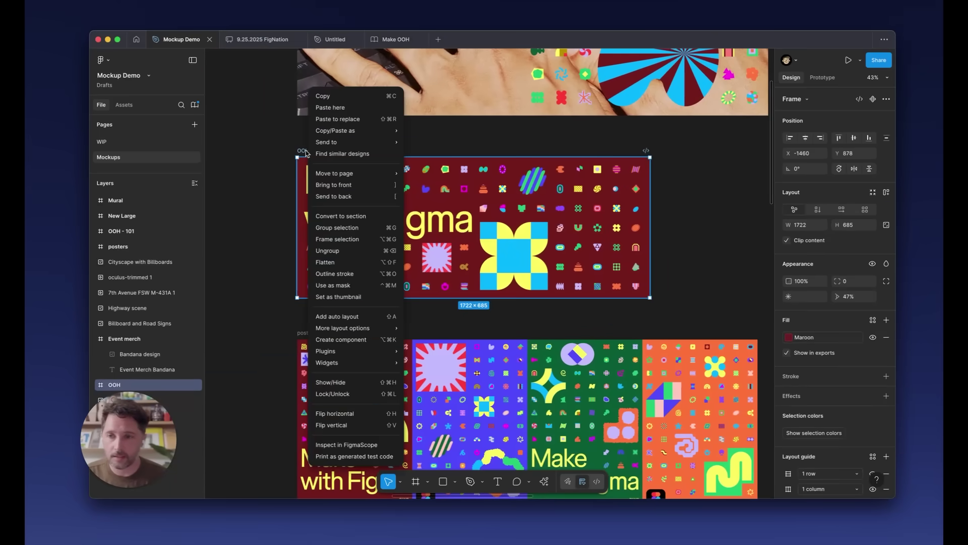
pyautogui.moveTo(350, 134)
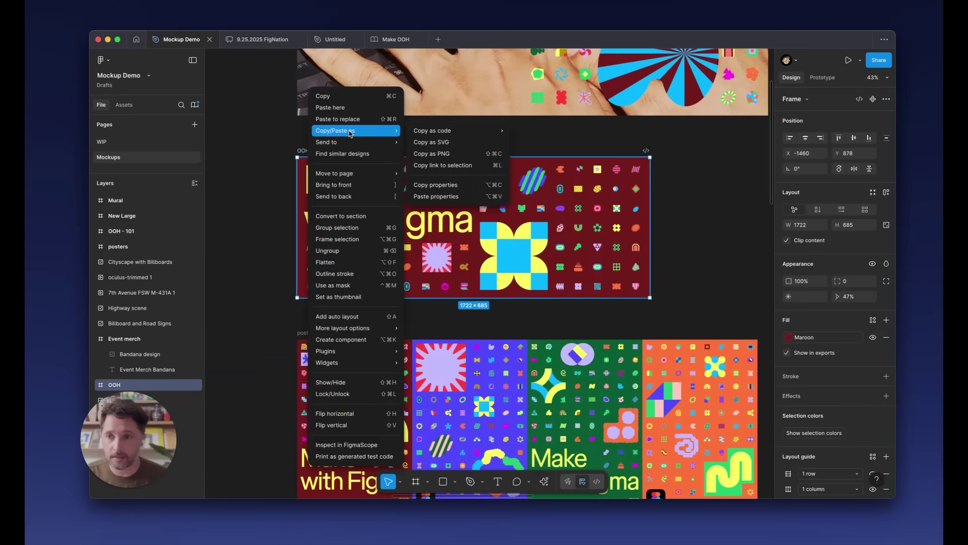
pyautogui.click(468, 154)
# Step: Select the street photo with the gray wall
pyautogui.hscroll(10, 595, 228)
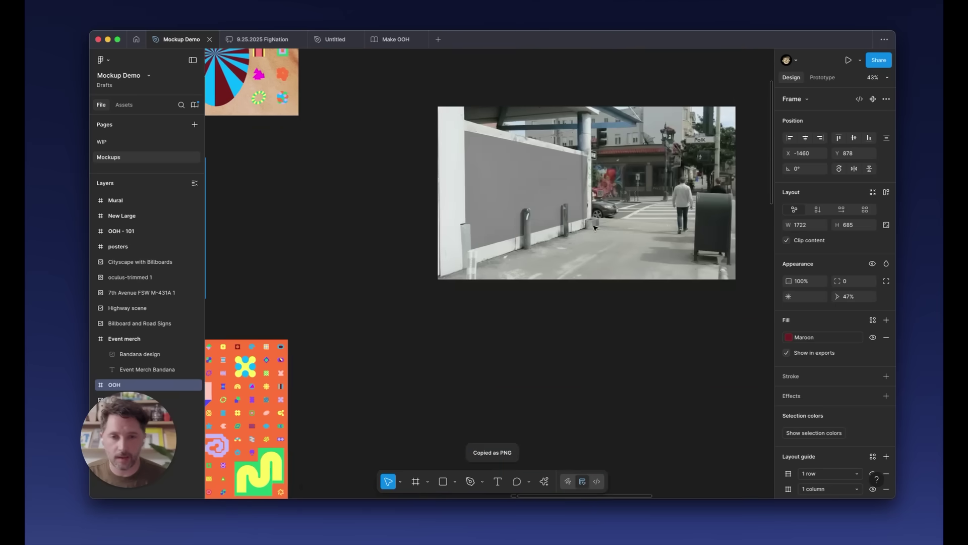
pyautogui.scroll(3, 586, 230)
pyautogui.press('super+v')
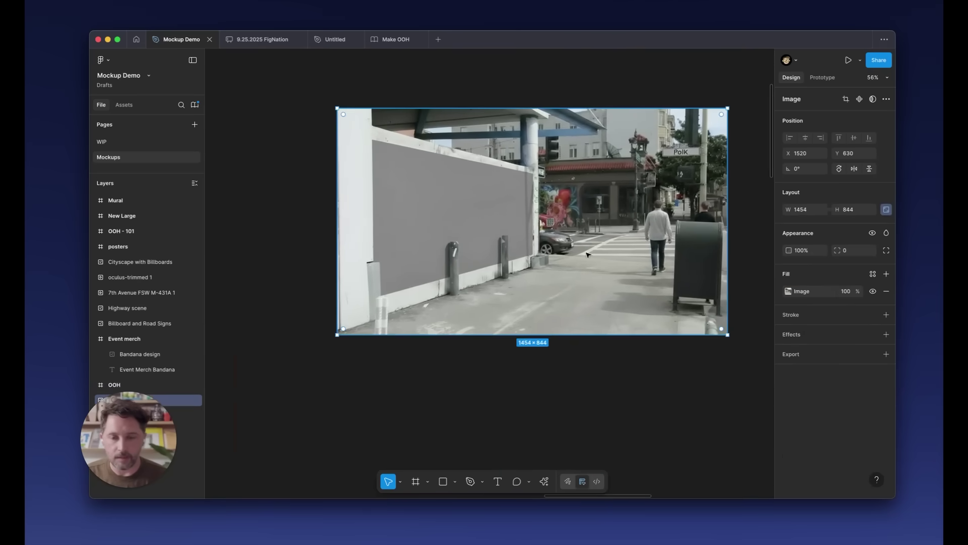
# Step: Run an AI image edit with the copied poster PNG attached, prompting it to replace the wall's gray
pyautogui.click(544, 481)
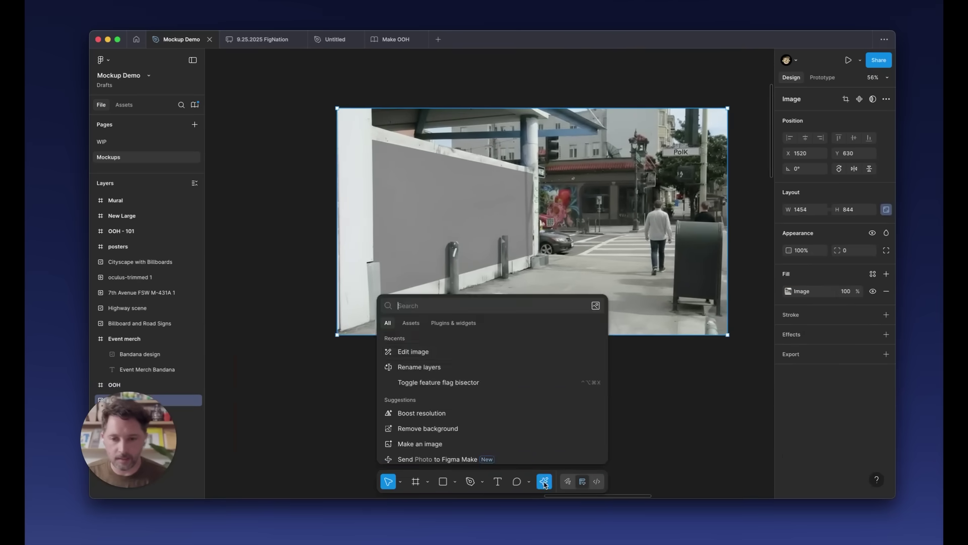
pyautogui.click(437, 351)
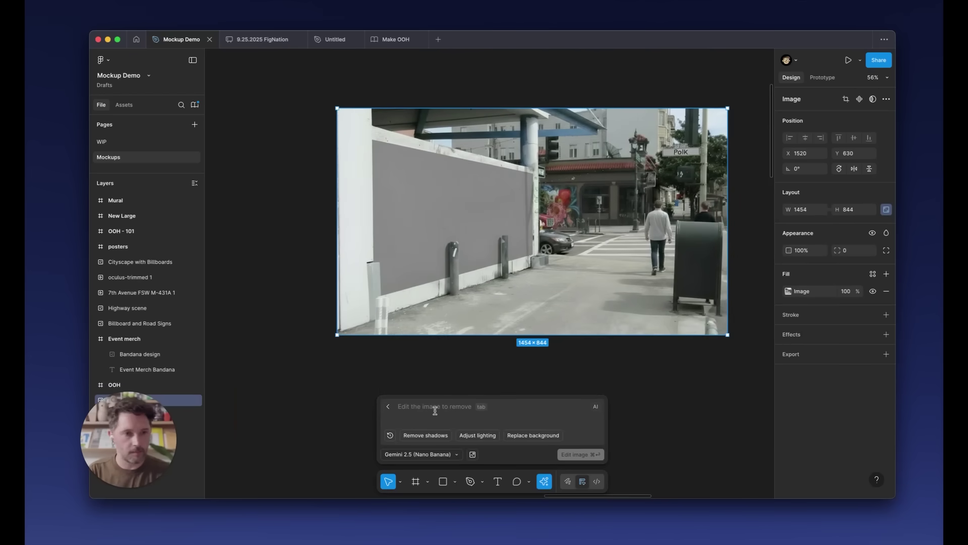
pyautogui.write('Repla')
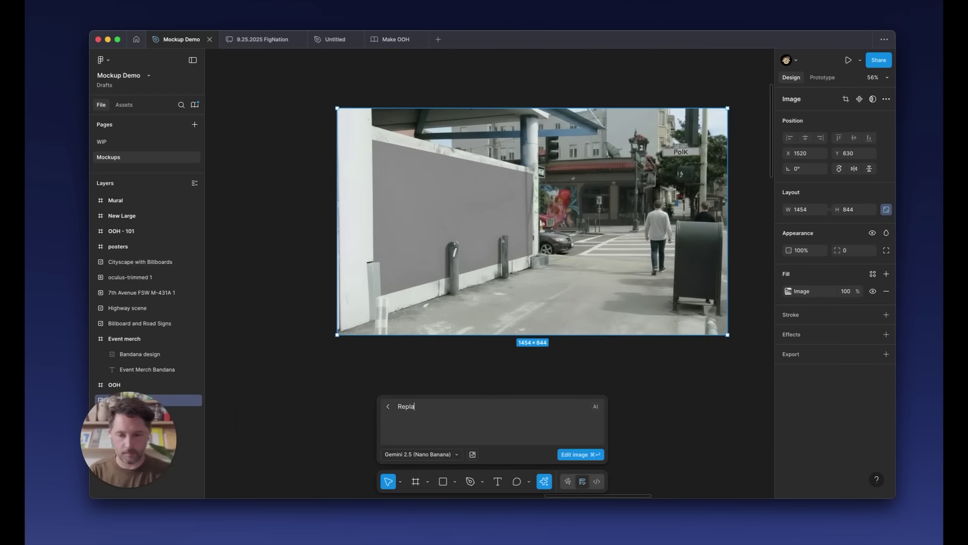
pyautogui.write('ce the gray ')
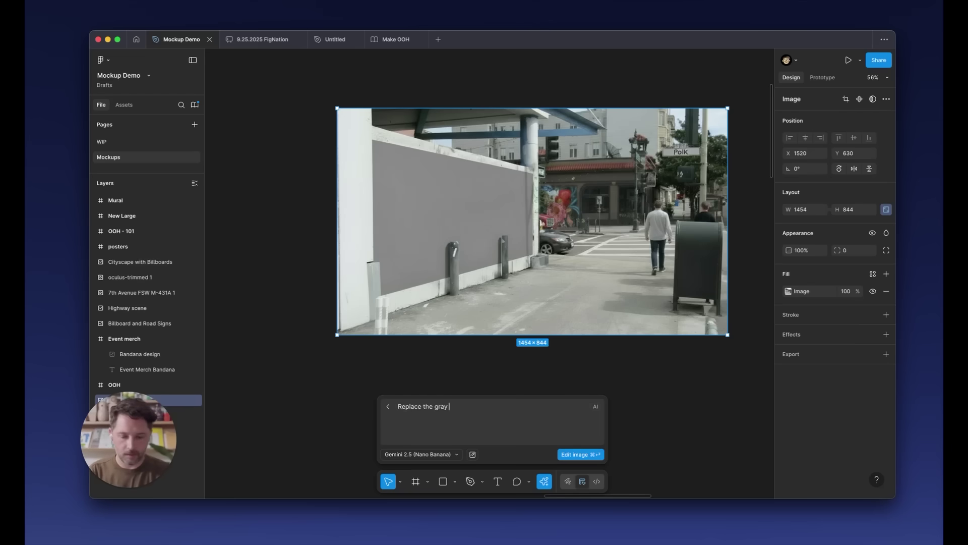
pyautogui.write('on the wall in t')
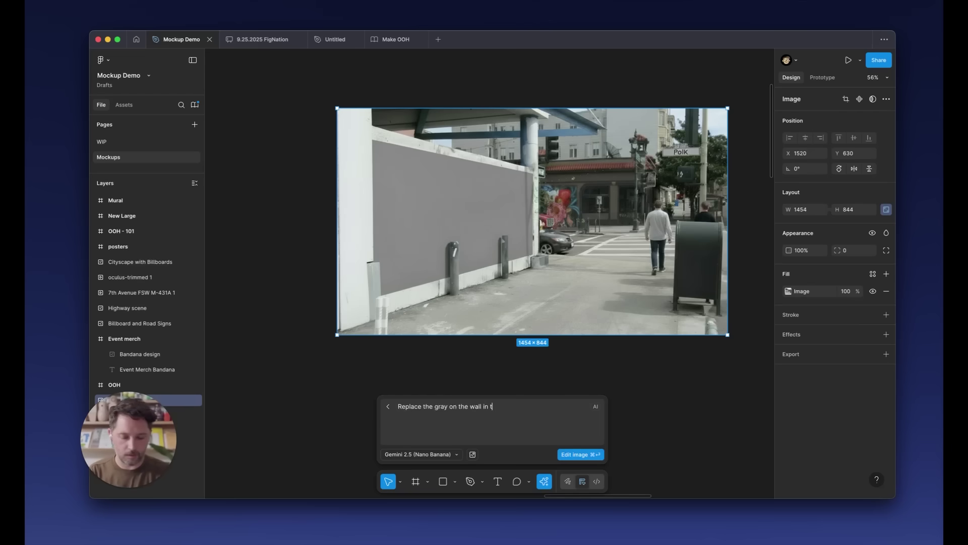
pyautogui.write('his photo wit')
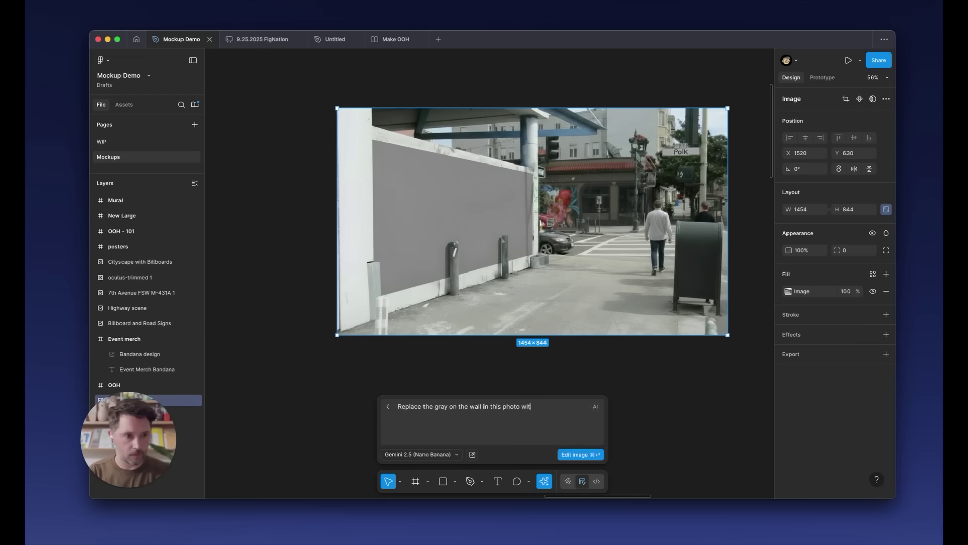
pyautogui.write('h the attached')
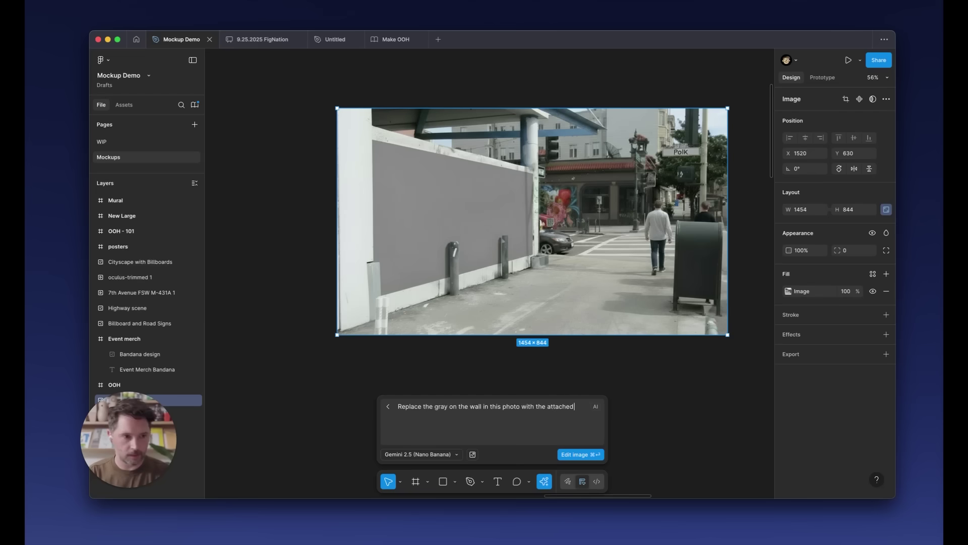
pyautogui.write(' poster design')
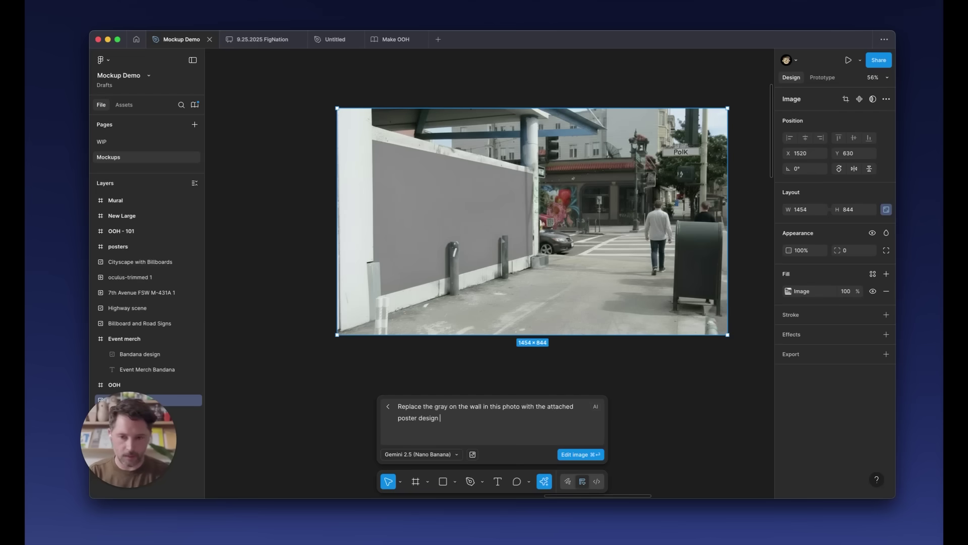
pyautogui.press('super+v')
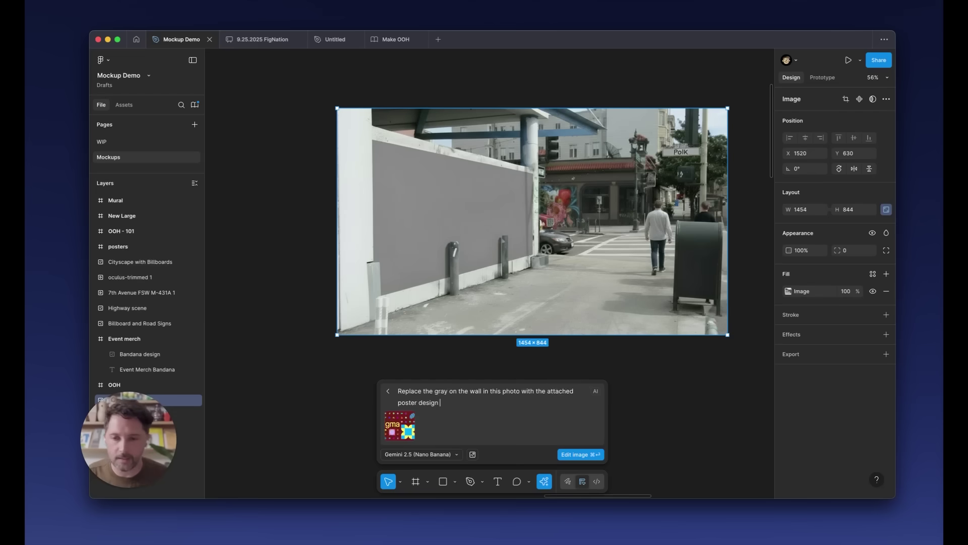
pyautogui.click(572, 455)
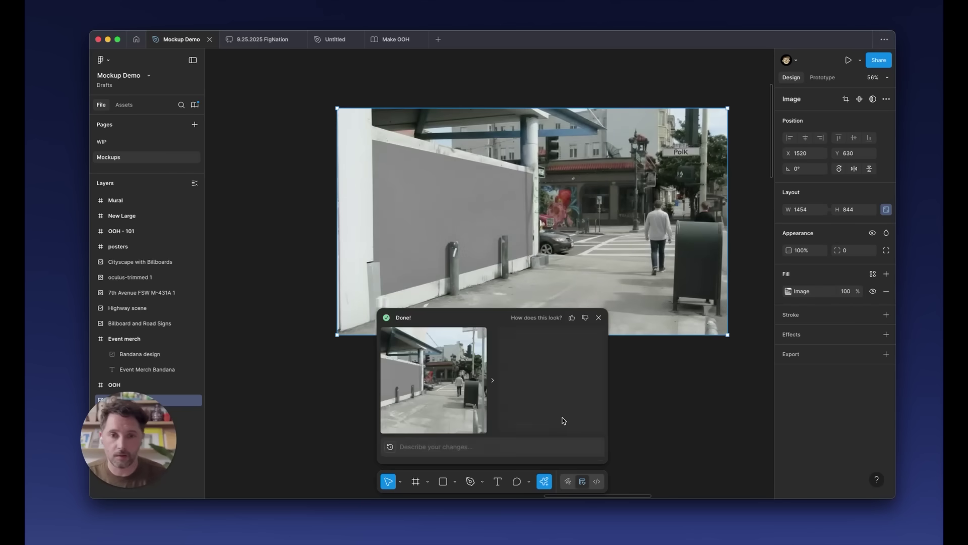
# Step: Close the Done! panel and zoom in and out to inspect the poster on the wall
pyautogui.click(599, 317)
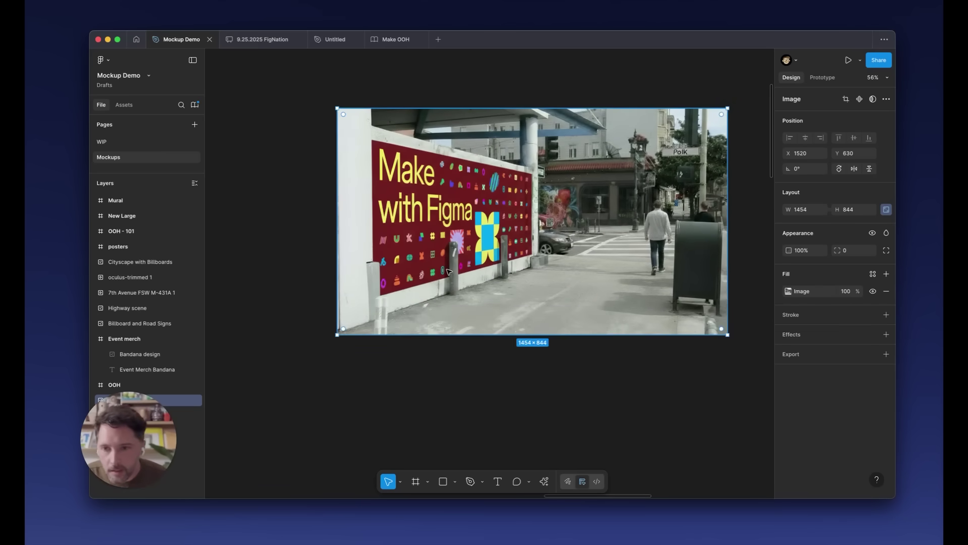
pyautogui.scroll(5, 448, 271)
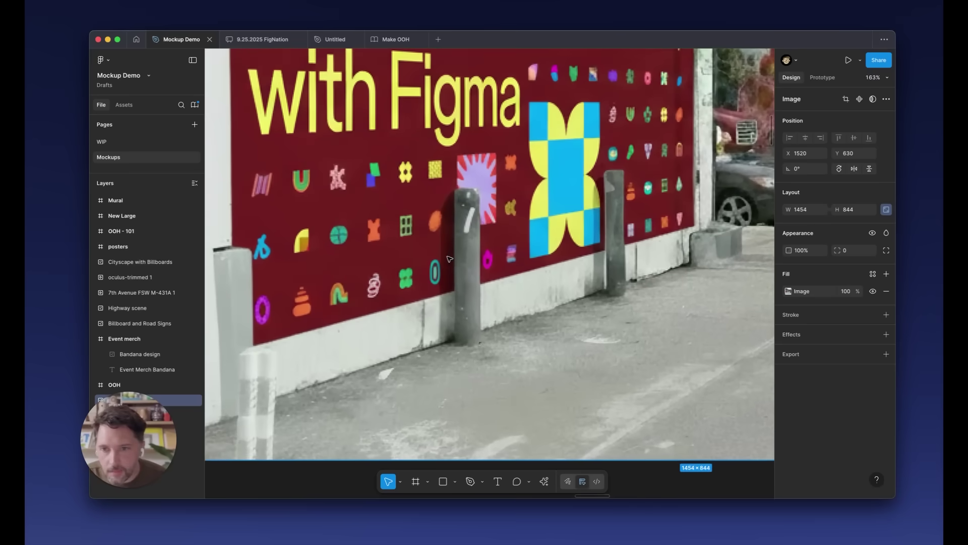
pyautogui.scroll(-5, 476, 272)
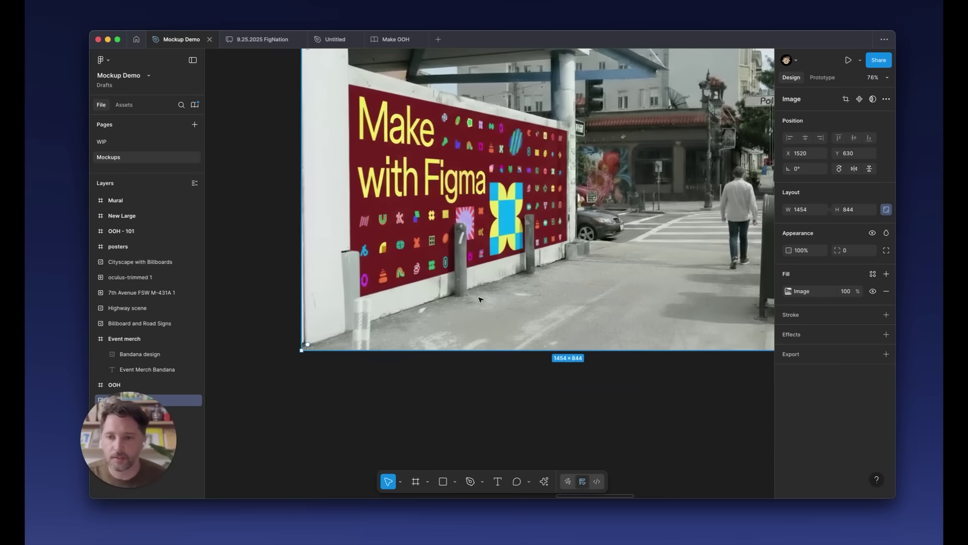
pyautogui.scroll(3, 479, 299)
pyautogui.hscroll(2, 504, 300)
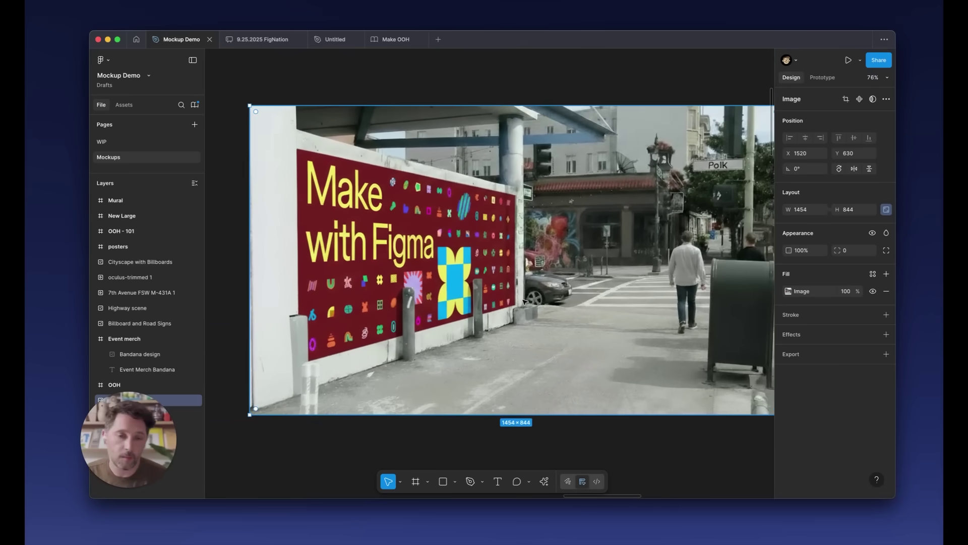
pyautogui.scroll(-3, 523, 301)
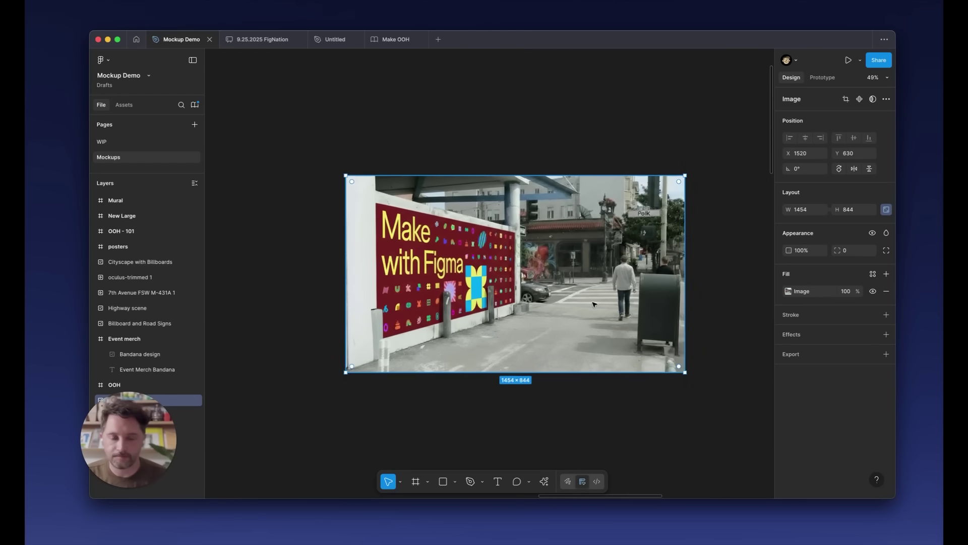
pyautogui.hscroll(10, 594, 304)
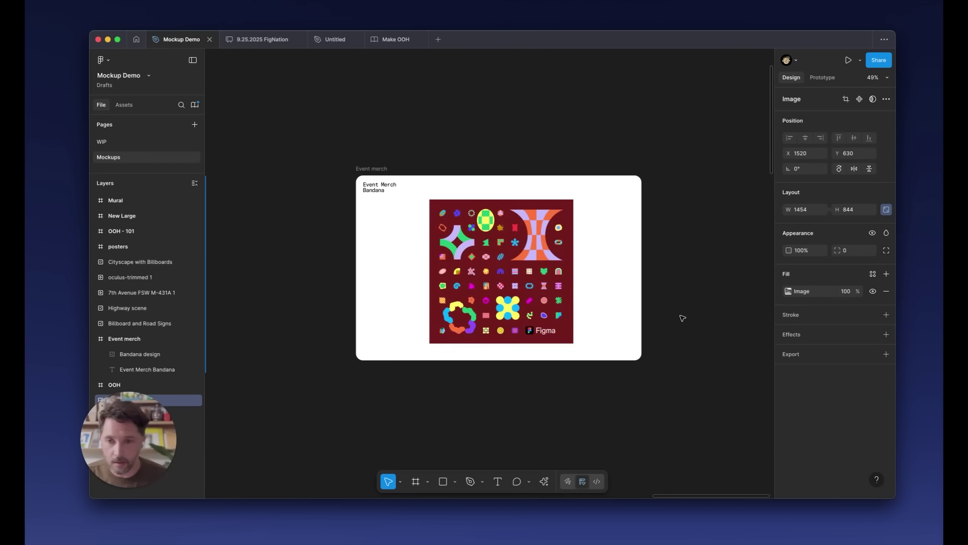
# Step: Zoom into the Event merch frame and select the Bandana design image
pyautogui.scroll(3, 675, 323)
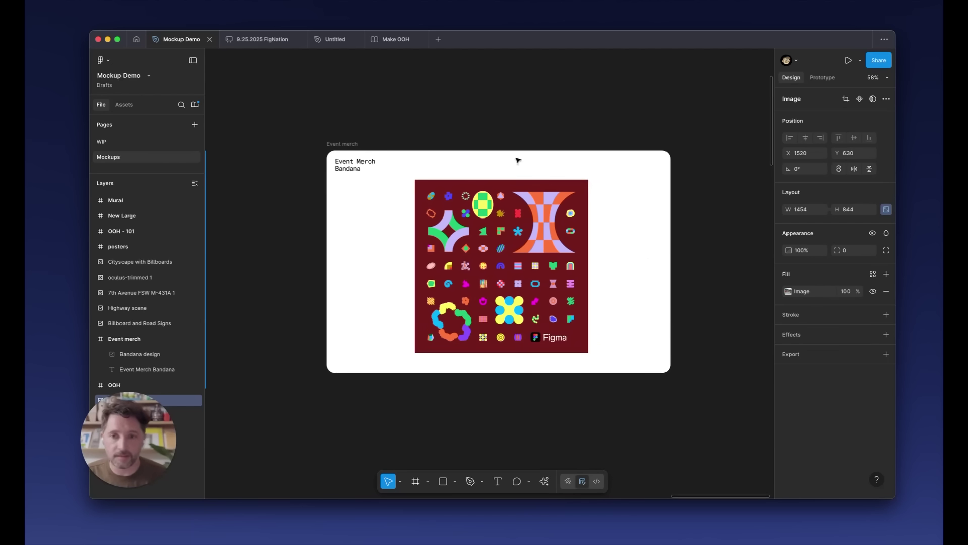
pyautogui.click(580, 345)
# Step: Run an AI image edit prompting a realistic studio product photo of the bandana with natural wrinkles
pyautogui.click(544, 482)
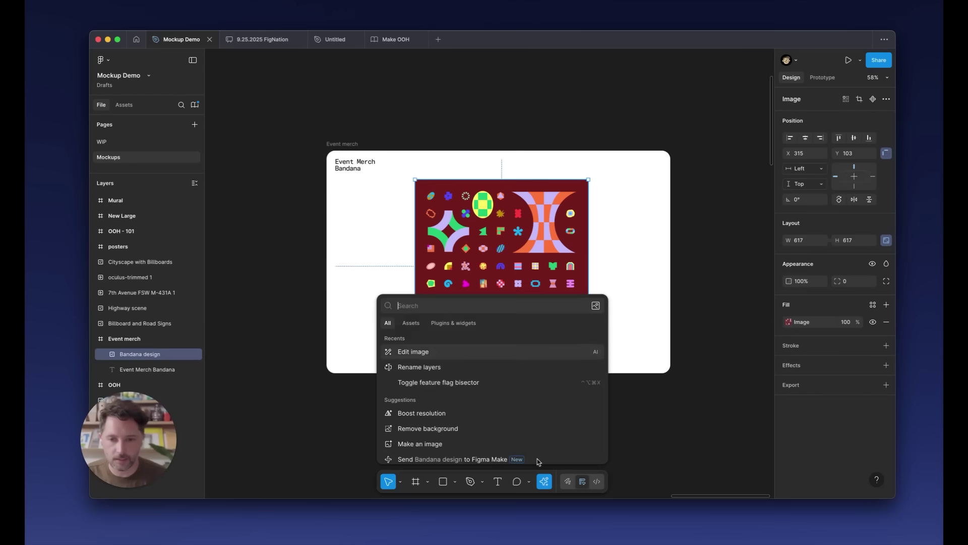
pyautogui.click(440, 352)
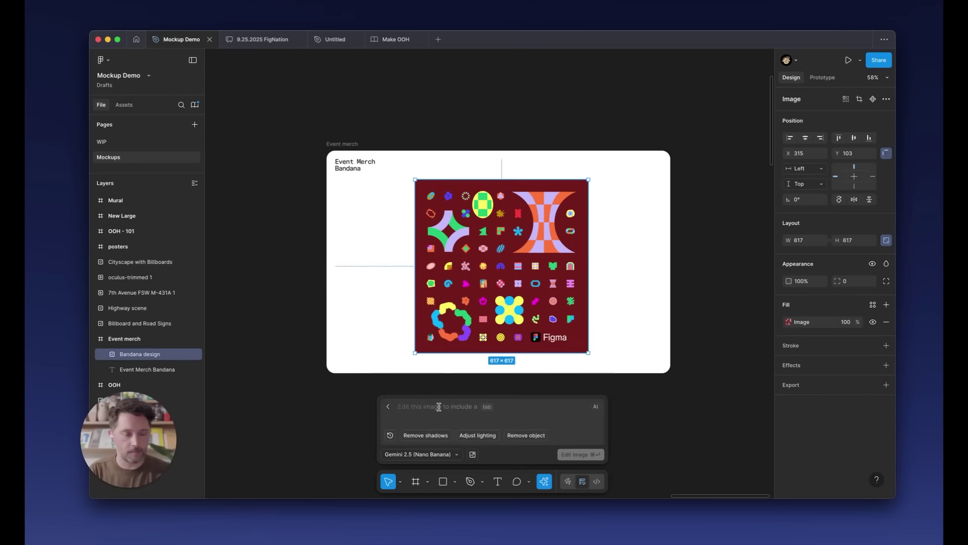
pyautogui.write('Using thi')
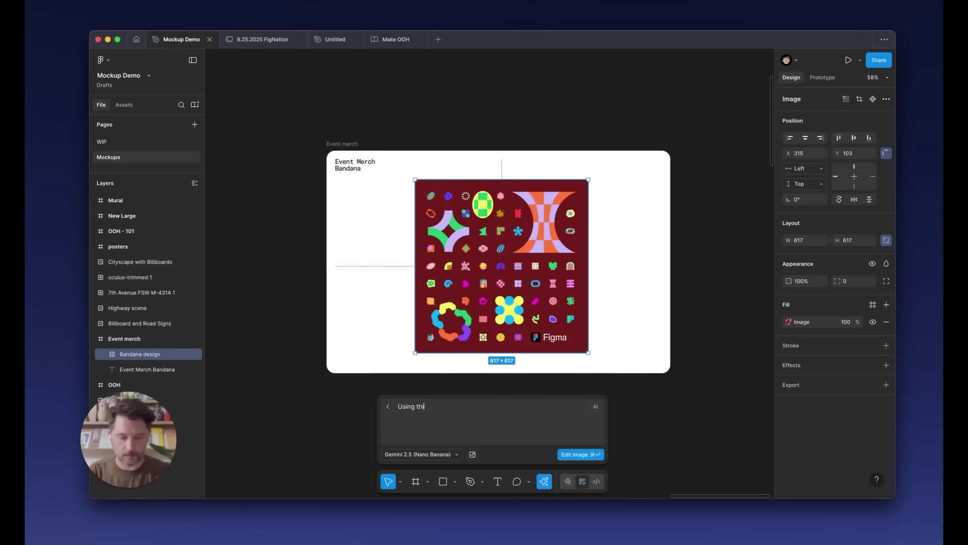
pyautogui.write('s bandana design,')
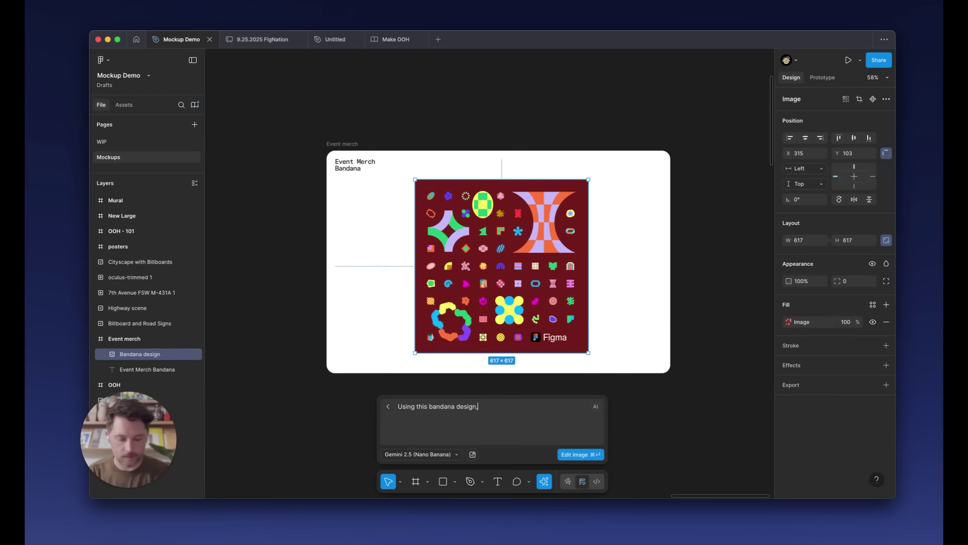
pyautogui.write(' generate a realistic studio')
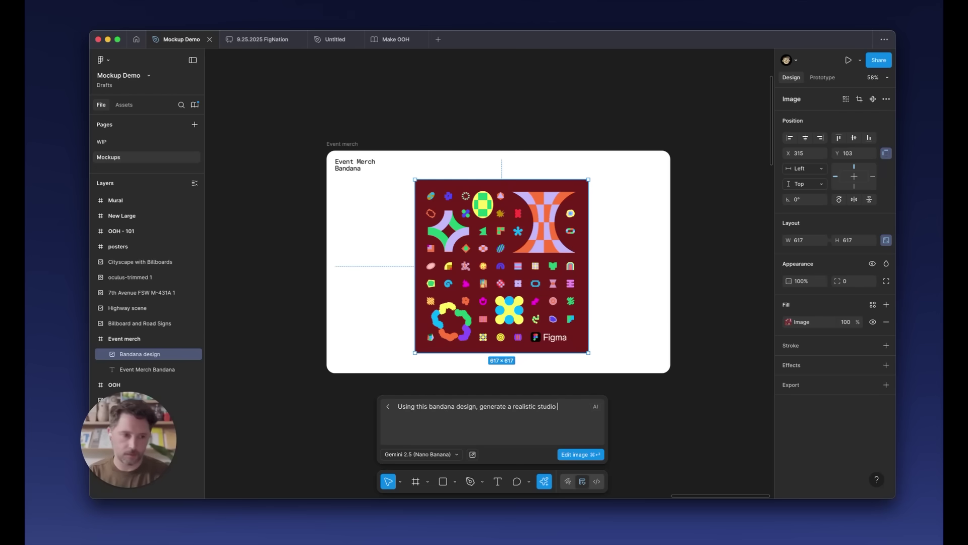
pyautogui.write(' product ')
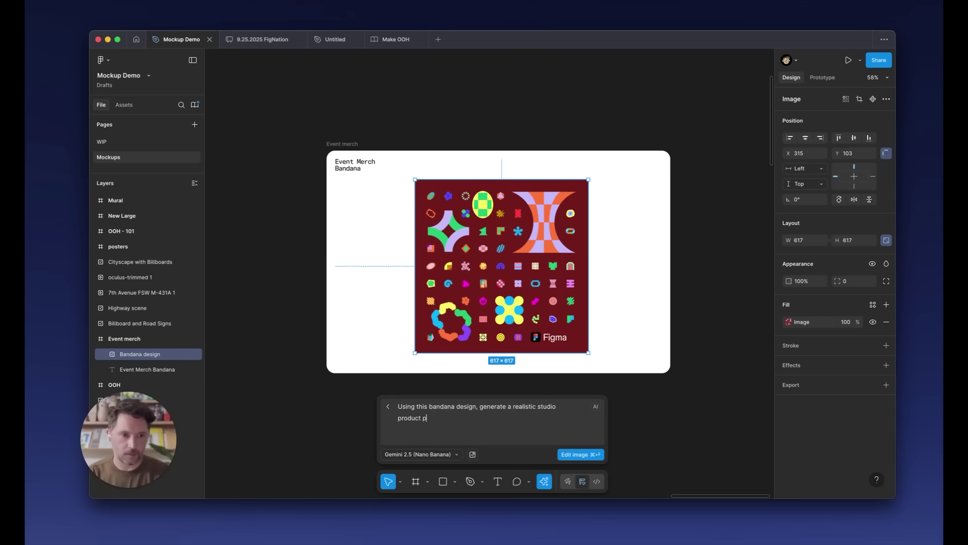
pyautogui.write('photograph with a')
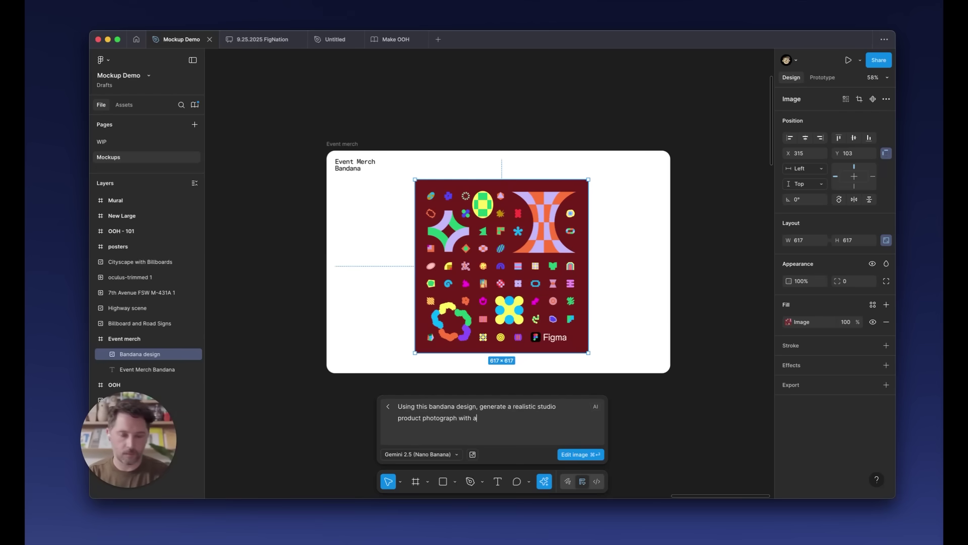
pyautogui.write(' few natural w')
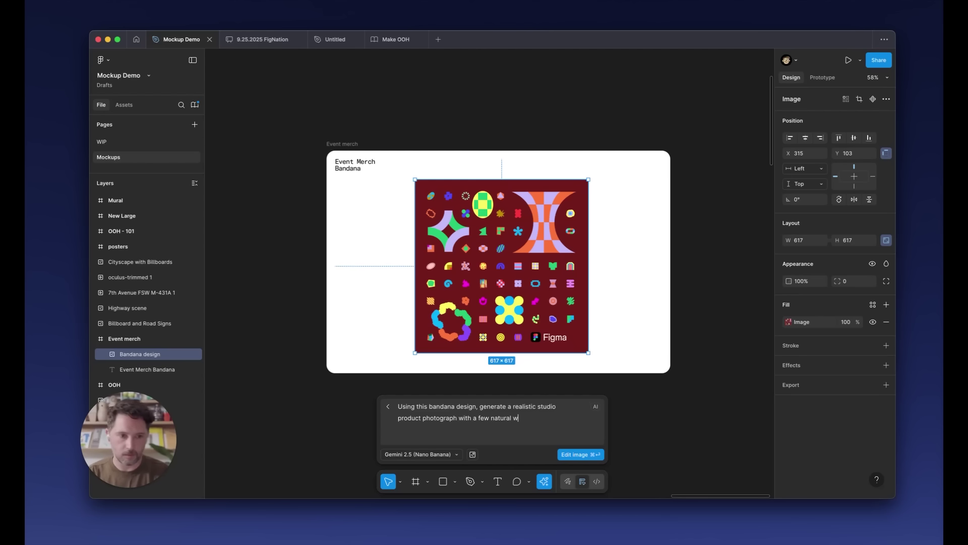
pyautogui.write('rinkles to hi')
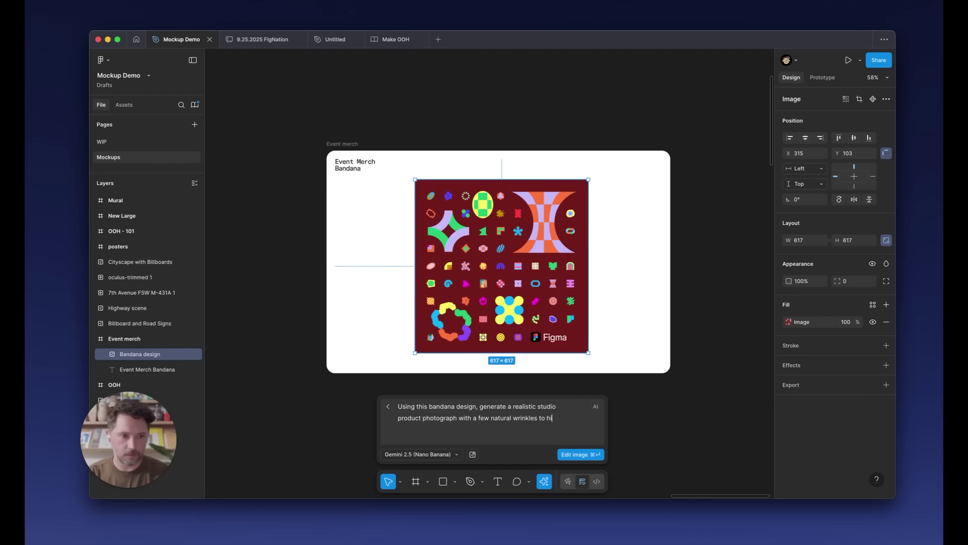
pyautogui.write('ghlight its t')
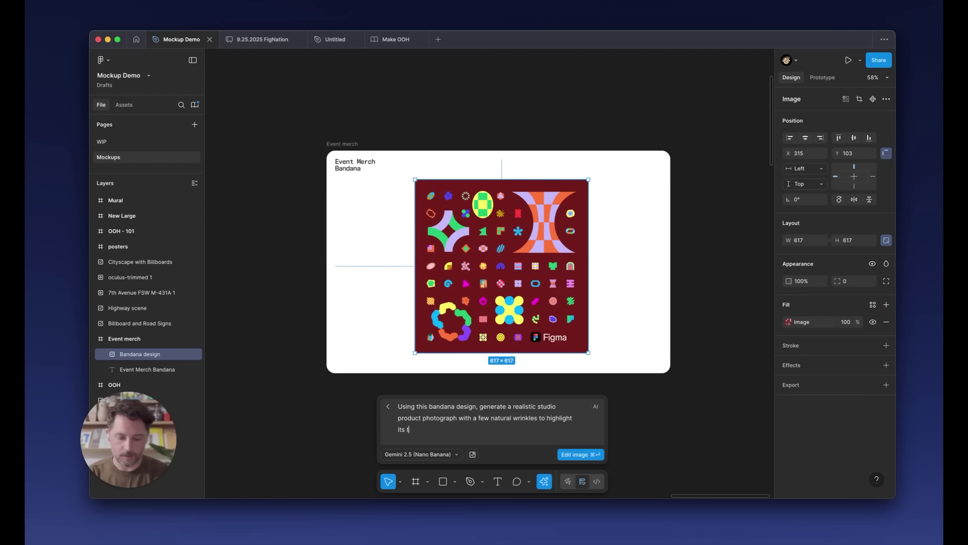
pyautogui.write('exture and mae')
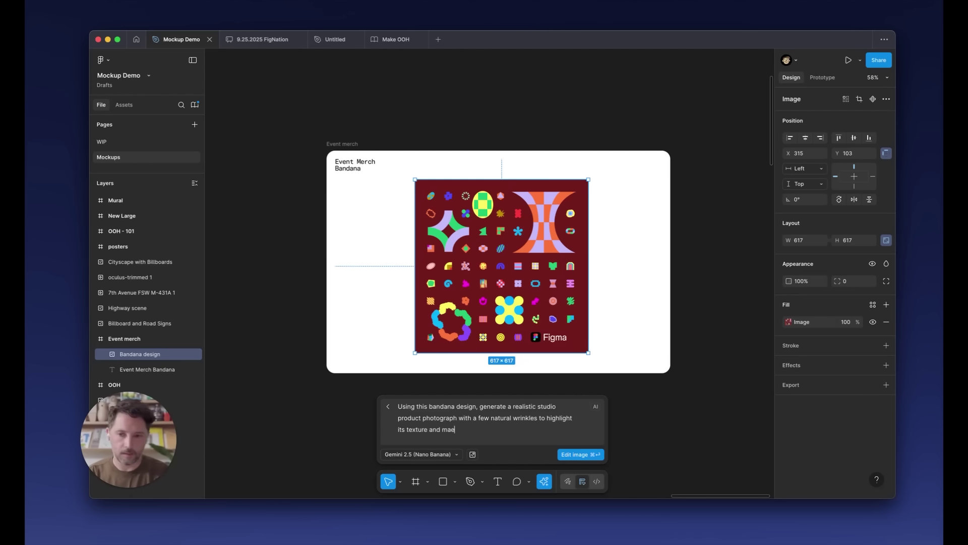
pyautogui.press('BackSpace')
pyautogui.write('teriality')
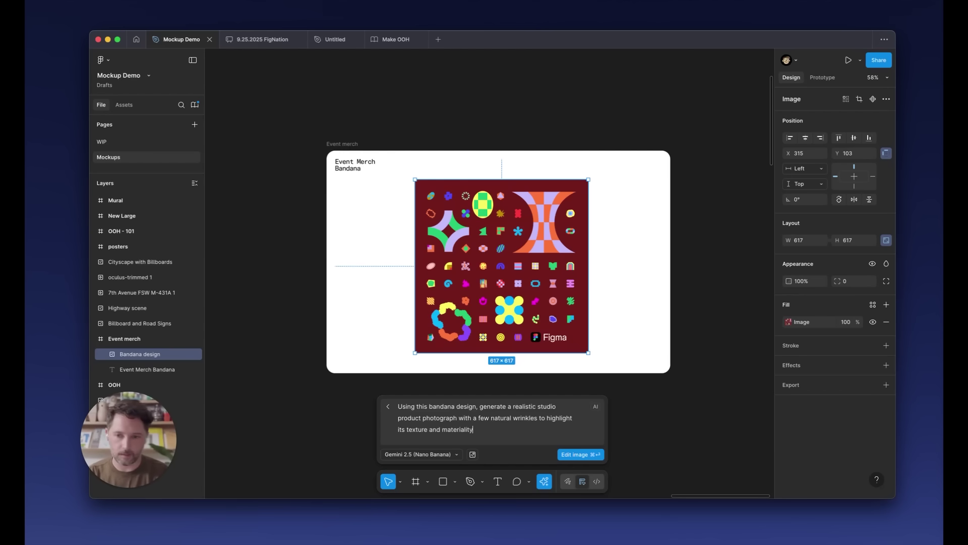
pyautogui.click(570, 456)
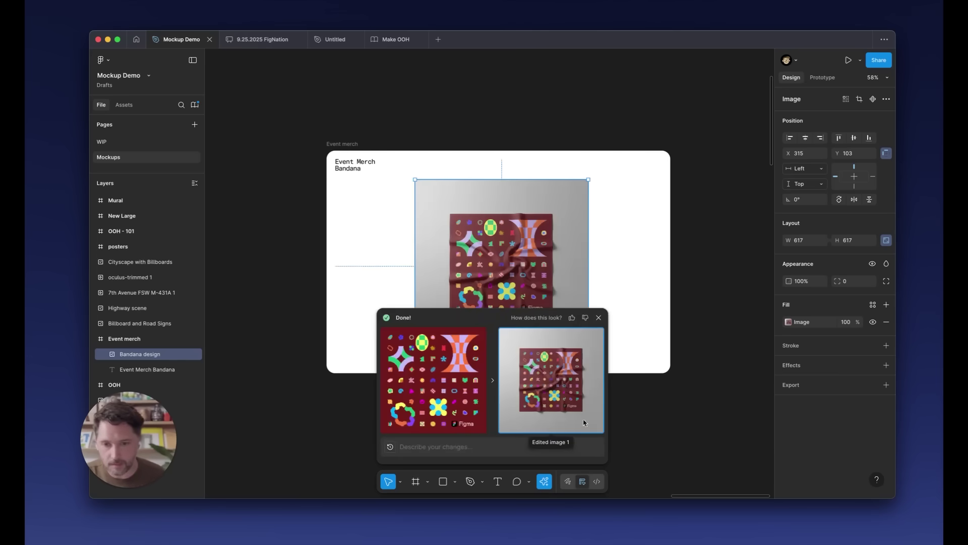
# Step: Close the Done! panel and place a duplicate of the wrinkled bandana photo beside the original
pyautogui.click(599, 318)
pyautogui.click(584, 343)
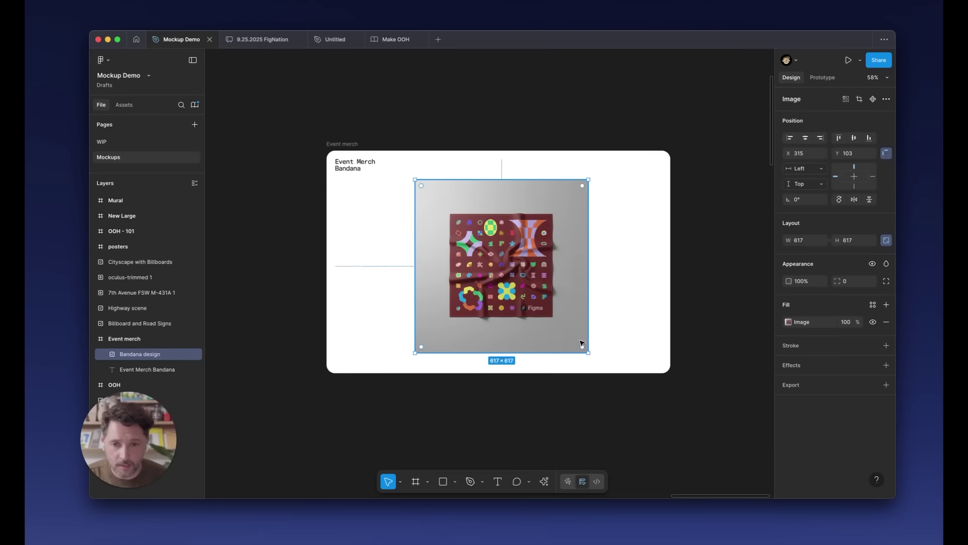
pyautogui.moveTo(572, 311); pyautogui.dragTo(608, 307)
# Step: Run an AI image edit folding the right copy in half at the corners, shot angled on a neutral surface
pyautogui.click(544, 482)
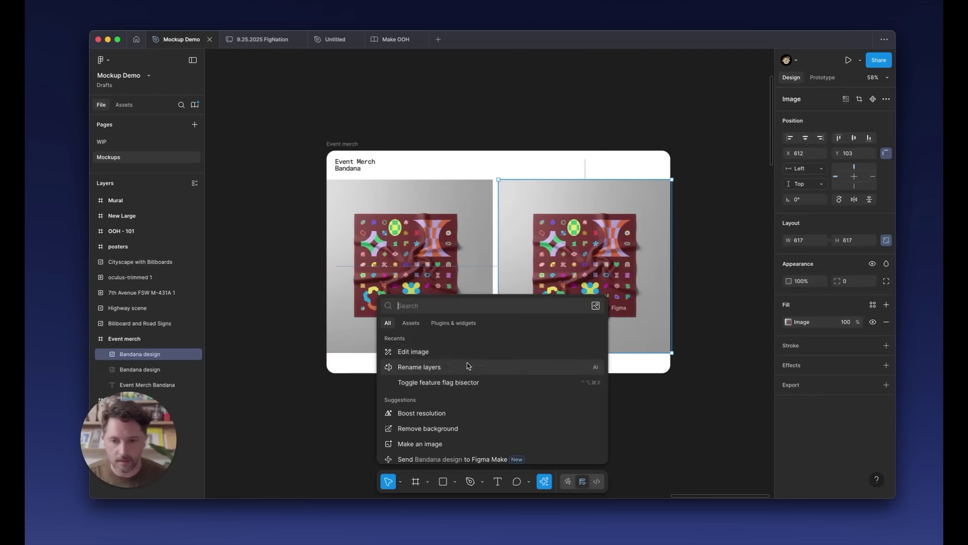
pyautogui.click(469, 352)
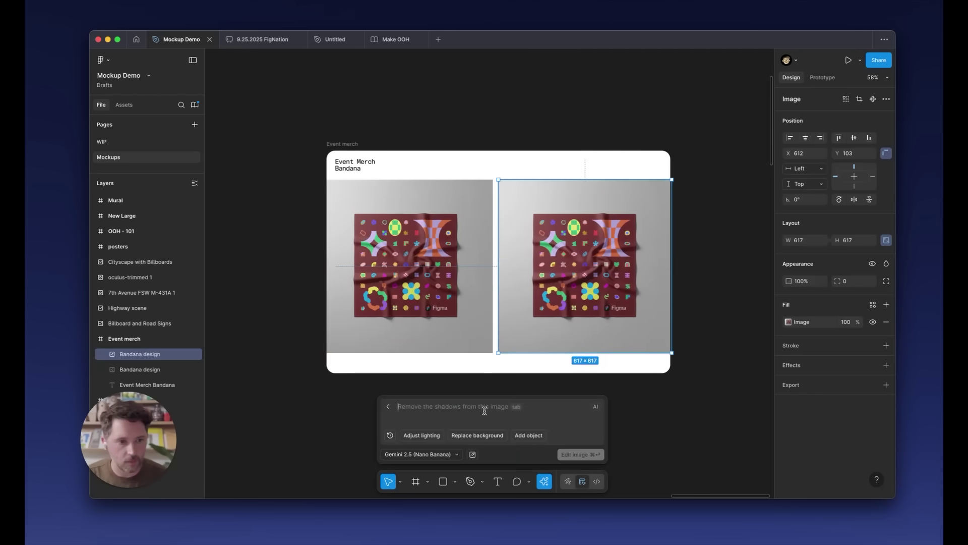
pyautogui.write('Fold this')
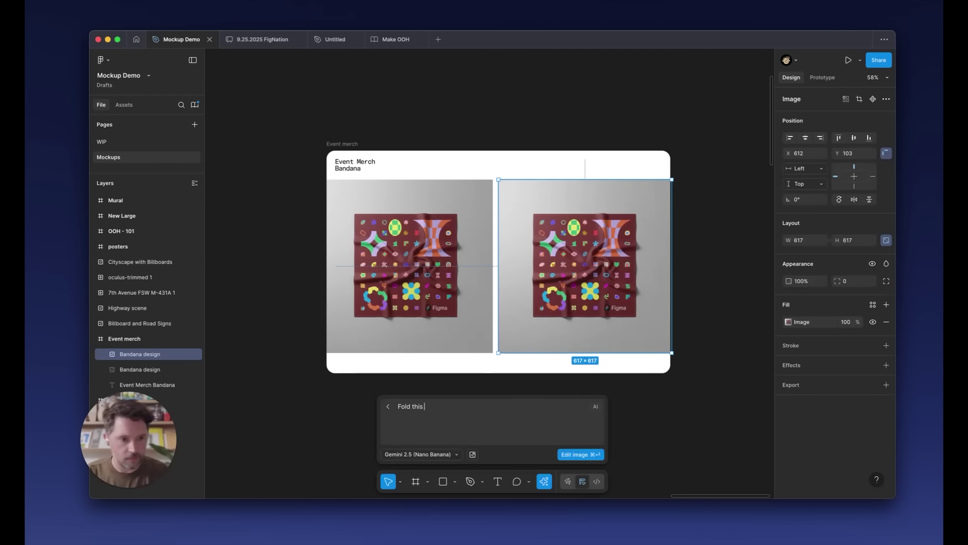
pyautogui.write(' in half at the ')
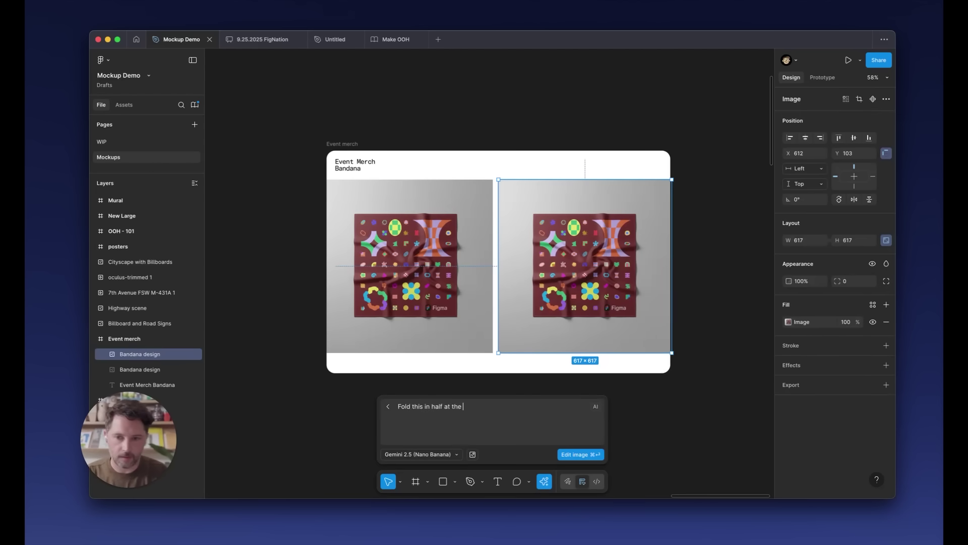
pyautogui.write('corners and ta')
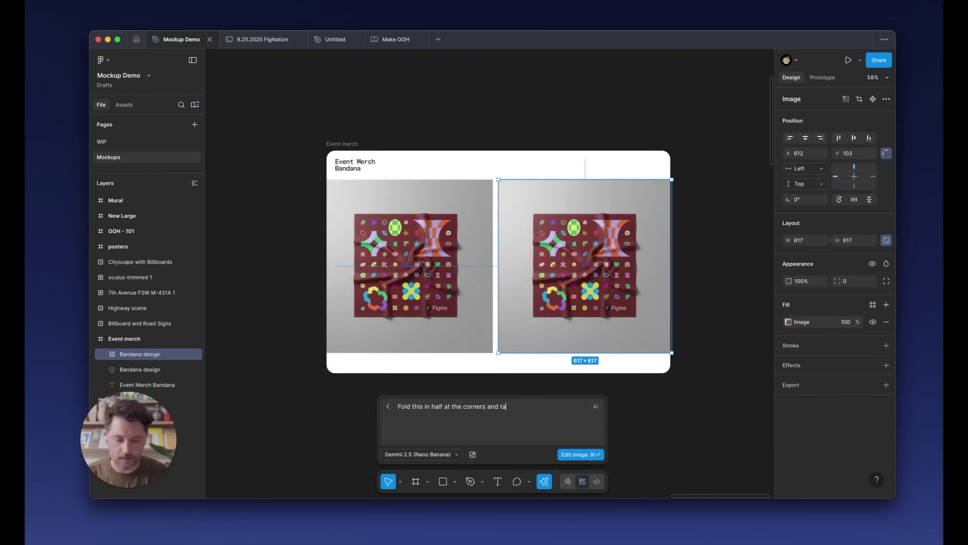
pyautogui.write('ke a ')
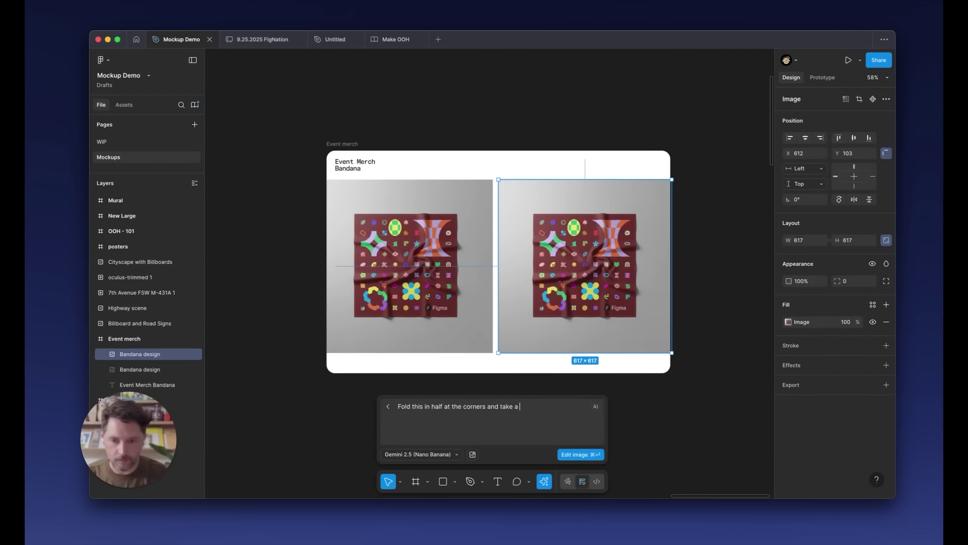
pyautogui.write('opotograph of')
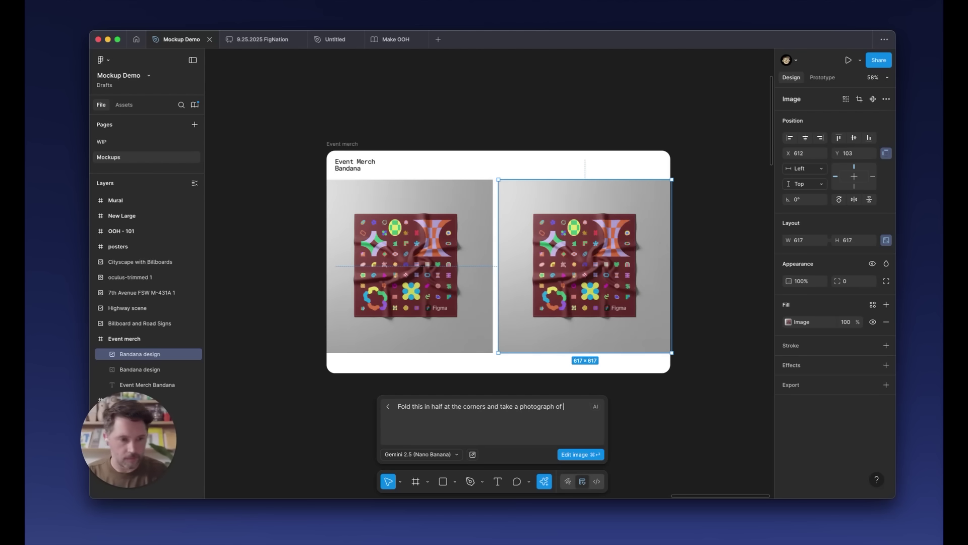
pyautogui.write(' it at a an')
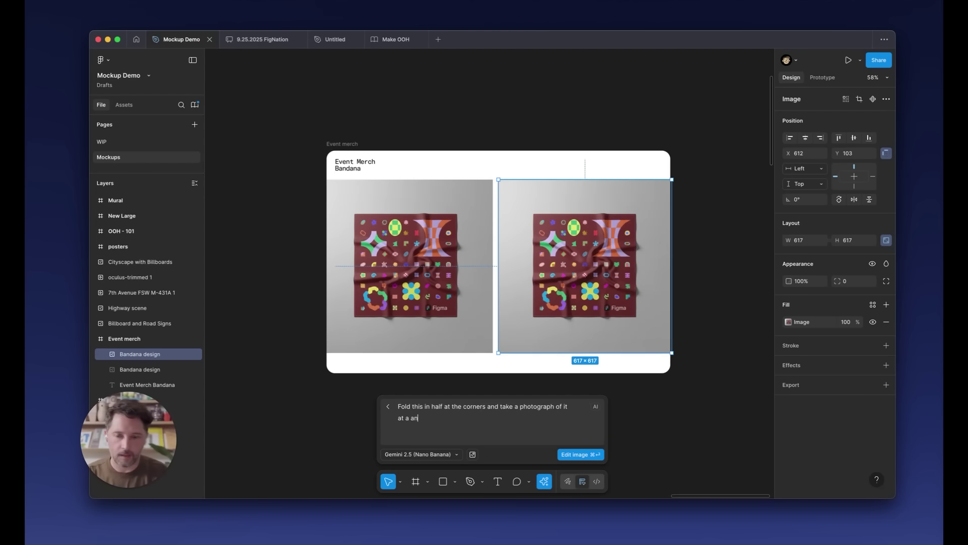
pyautogui.write('gle sitting on a')
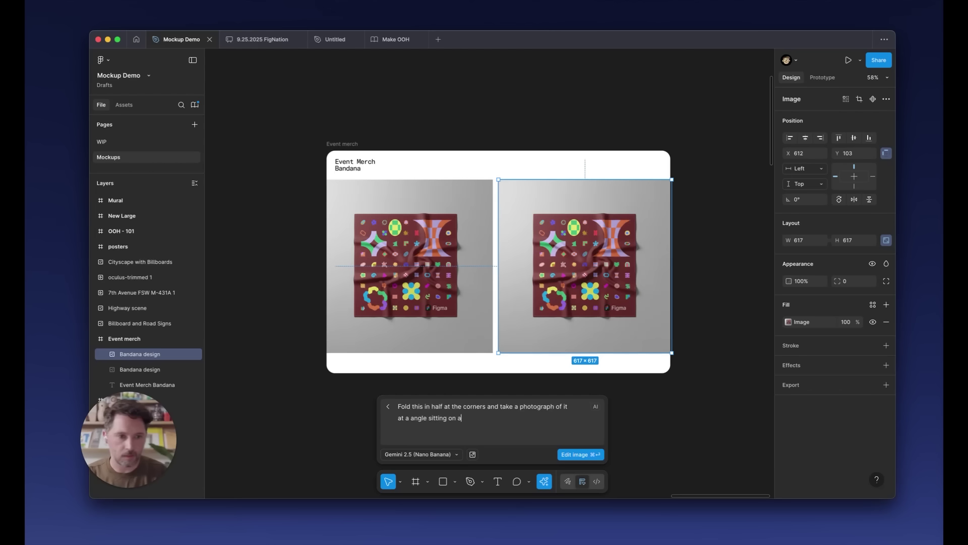
pyautogui.write(' neutral sur')
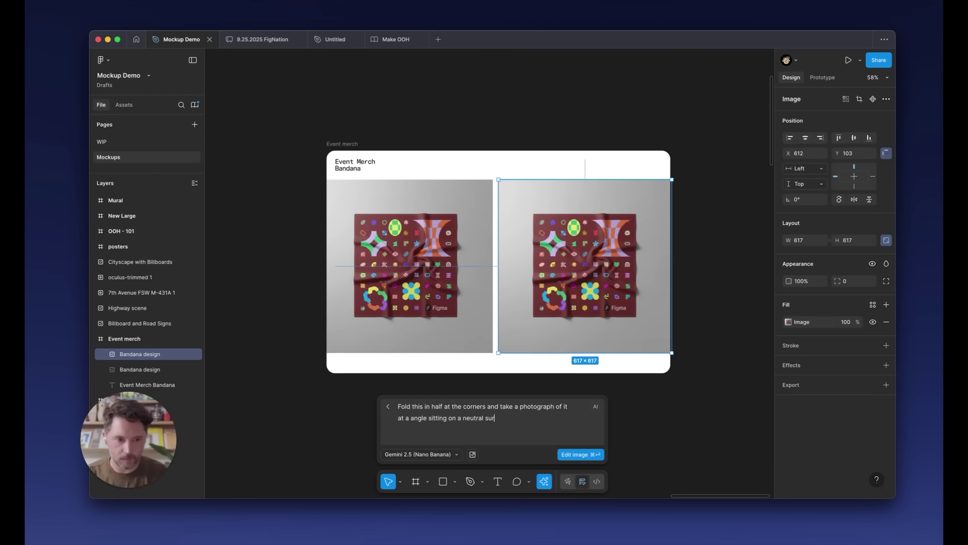
pyautogui.write('face')
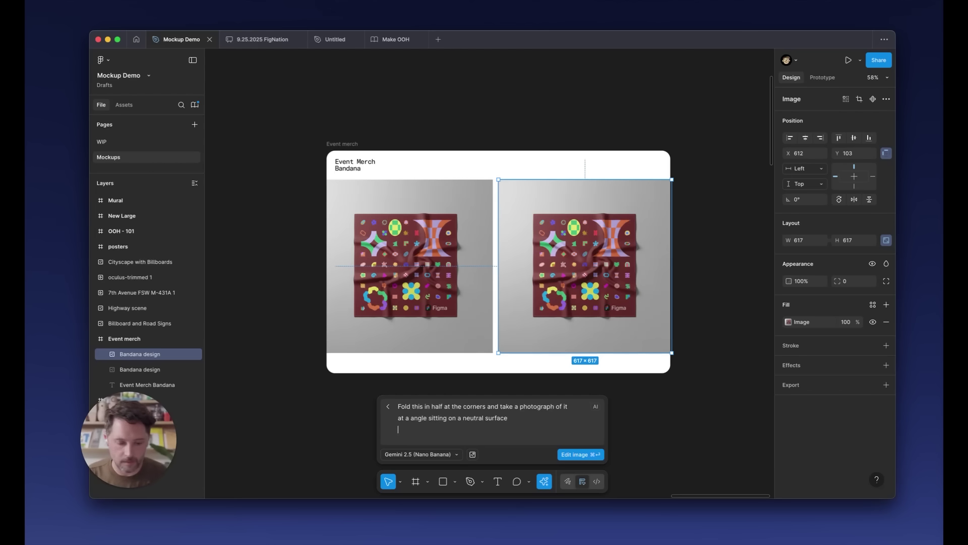
pyautogui.click(571, 455)
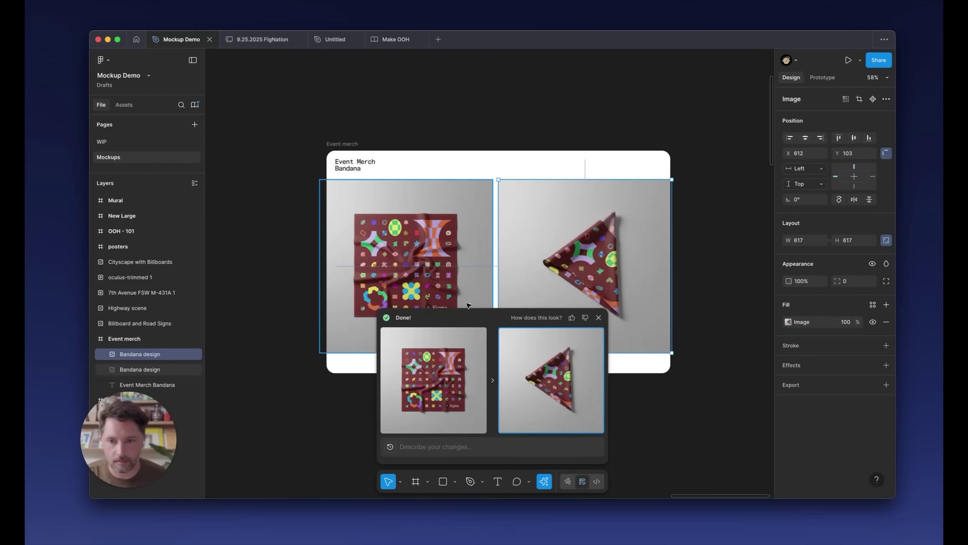
# Step: Close the Done! panel to keep the folded triangle bandana photo
pyautogui.click(598, 317)
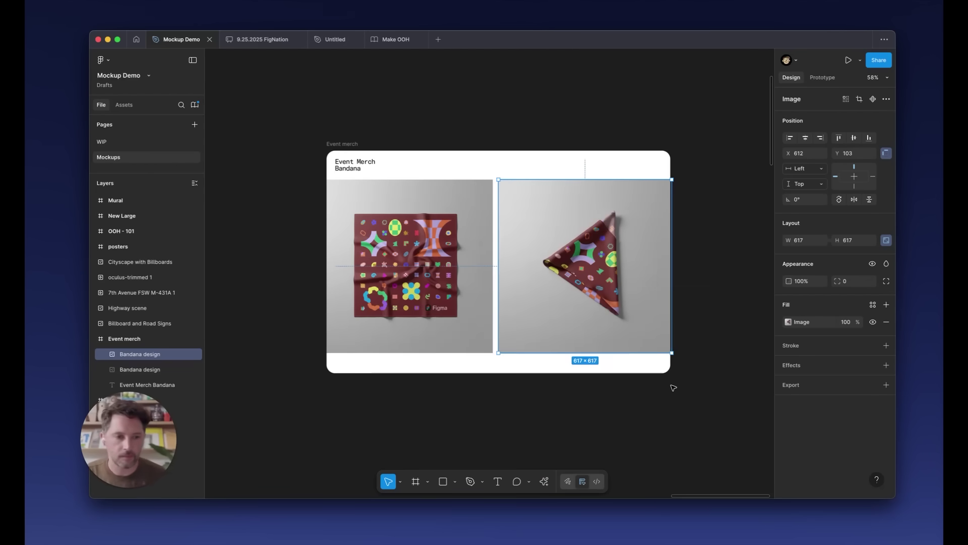